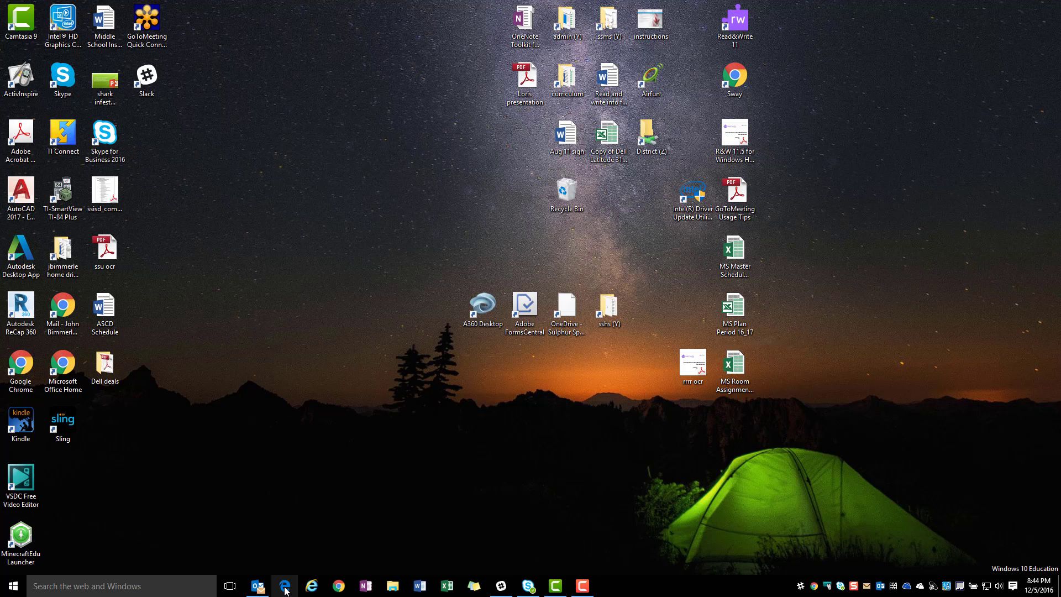
# - Launch Microsoft Edge from its taskbar icon
pyautogui.click(283, 589)
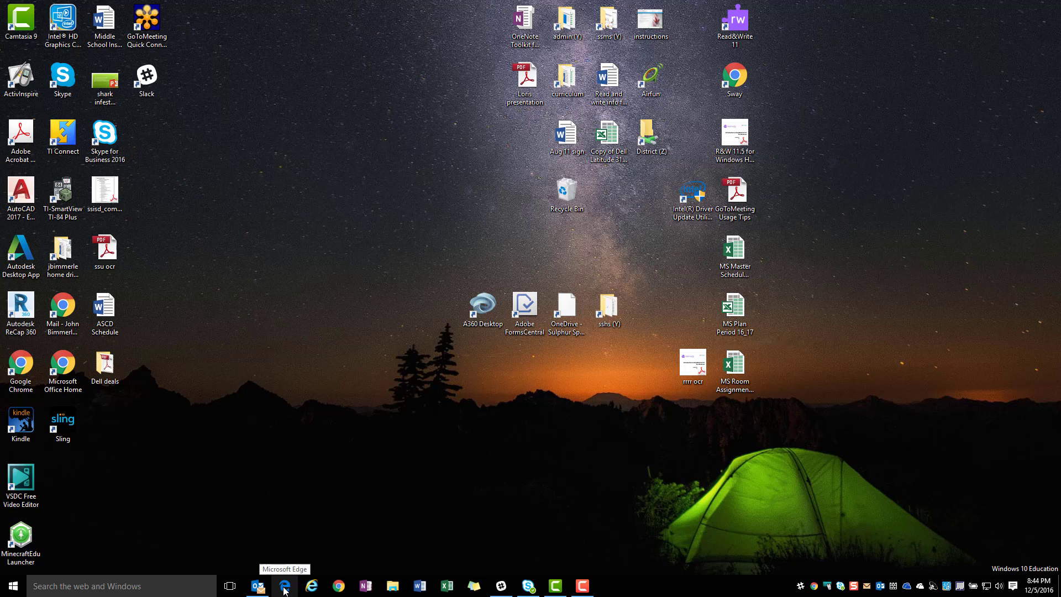
# - Review Edge's Skyward and Eduphoria login tabs, then return to the Office 365 home tab
pyautogui.click(284, 587)
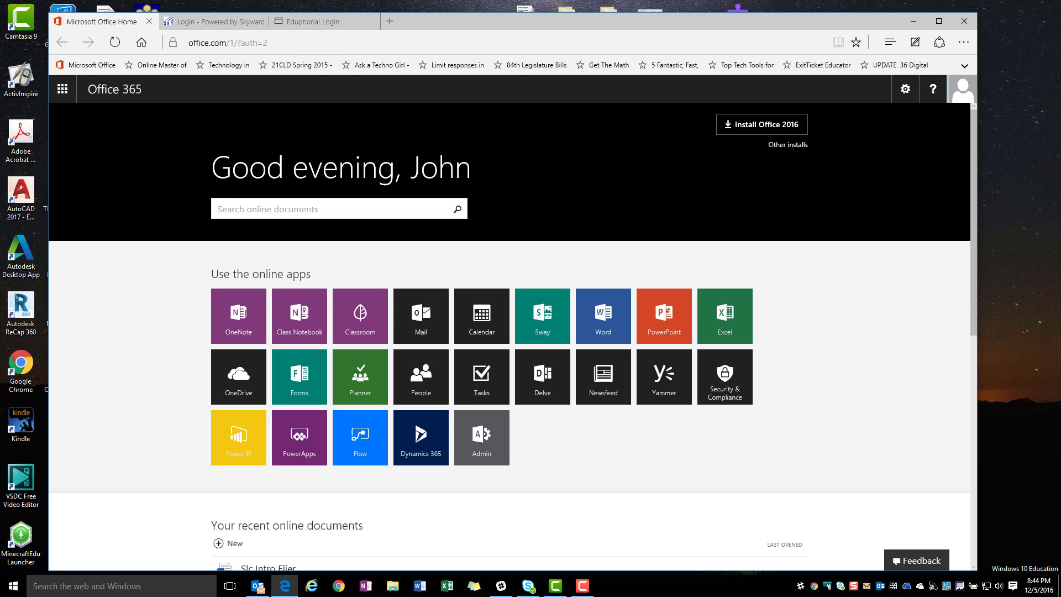
pyautogui.click(226, 22)
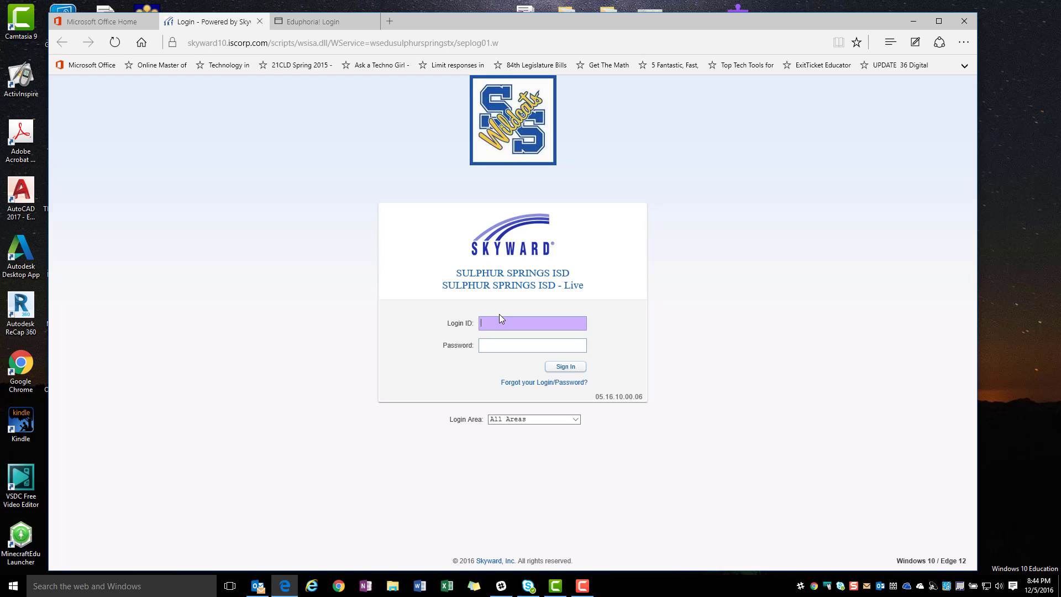
pyautogui.click(313, 22)
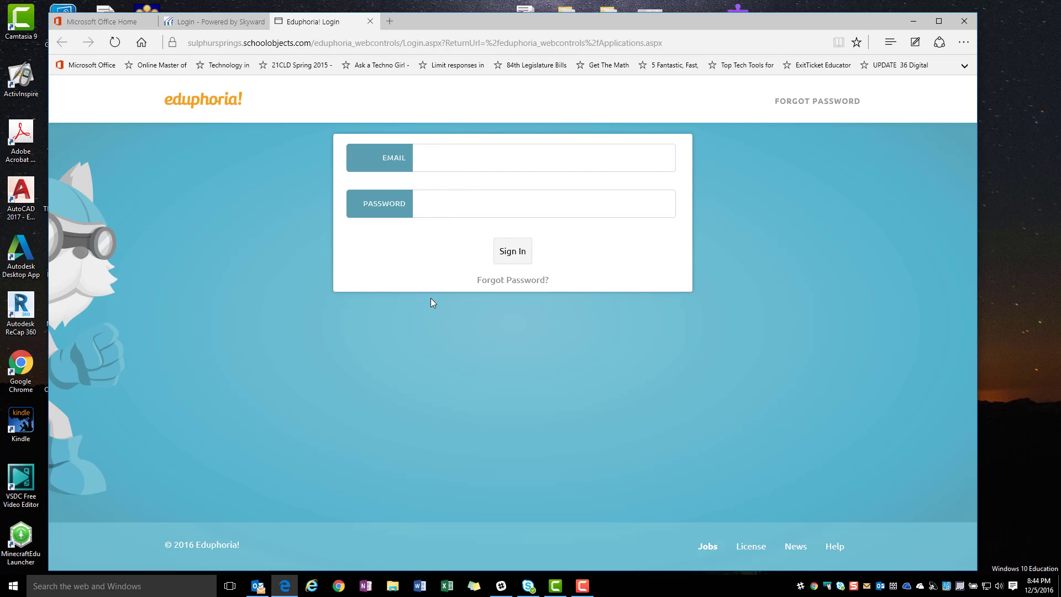
pyautogui.moveTo(290, 591)
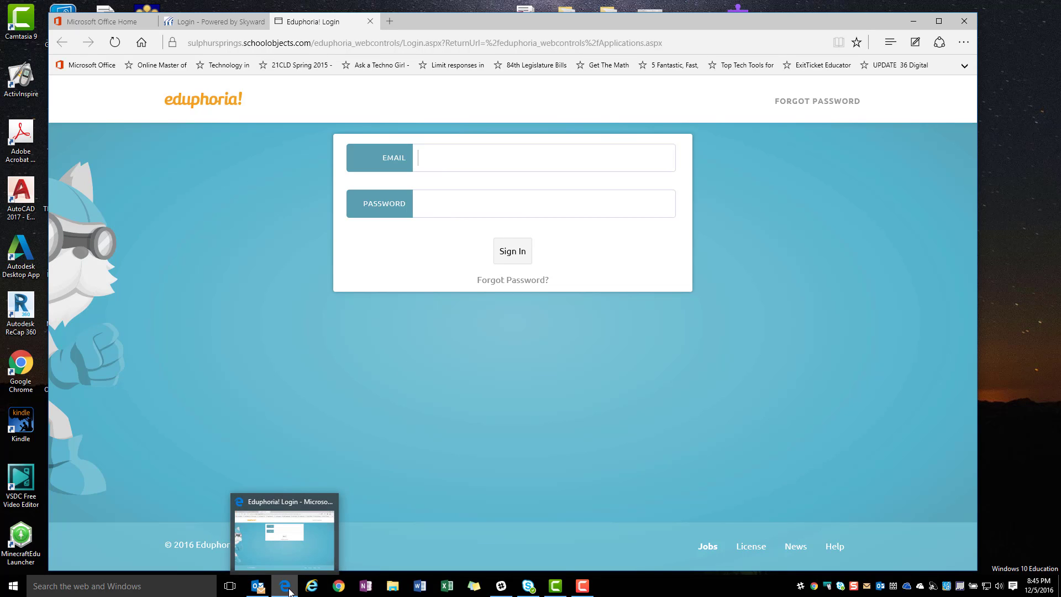
pyautogui.click(134, 29)
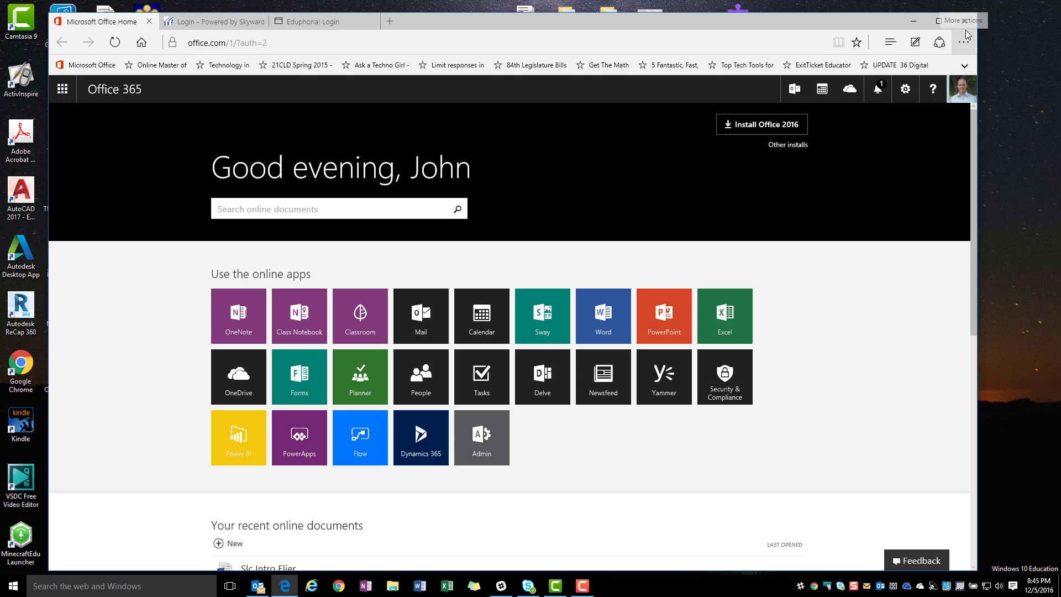
# - In maximized Edge's Settings, keep Custom startup pages and delete the Eduphoria and Skyward URLs
pyautogui.click(939, 21)
pyautogui.click(1050, 32)
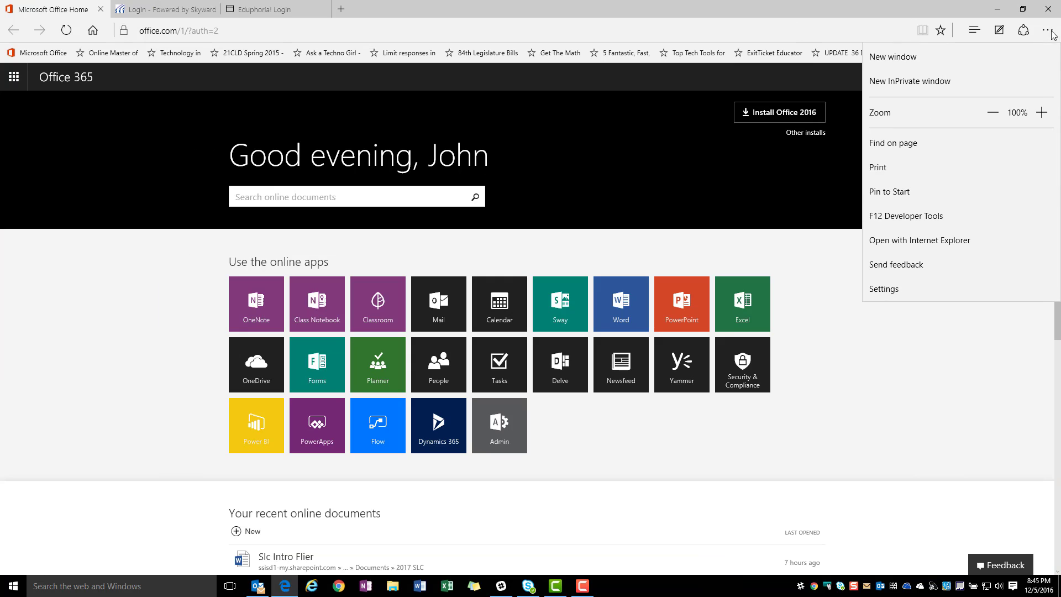
pyautogui.click(904, 292)
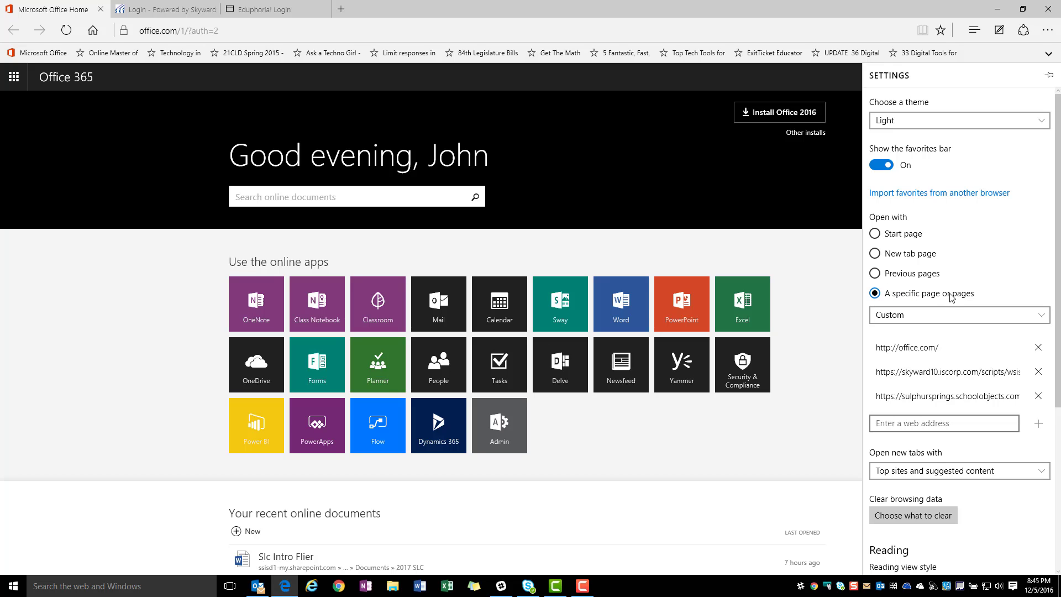
pyautogui.click(1043, 317)
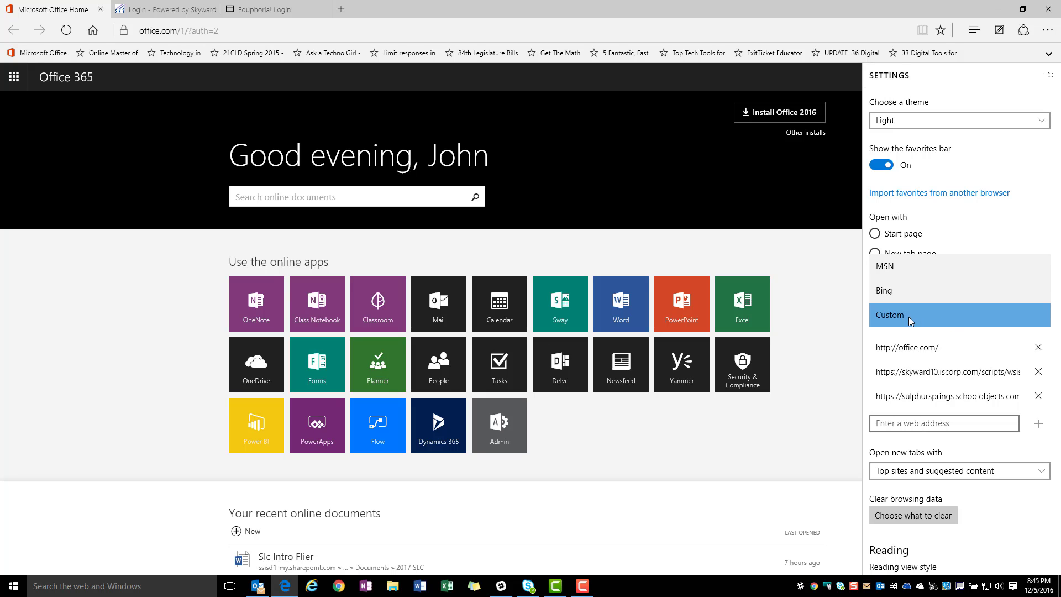
pyautogui.click(851, 336)
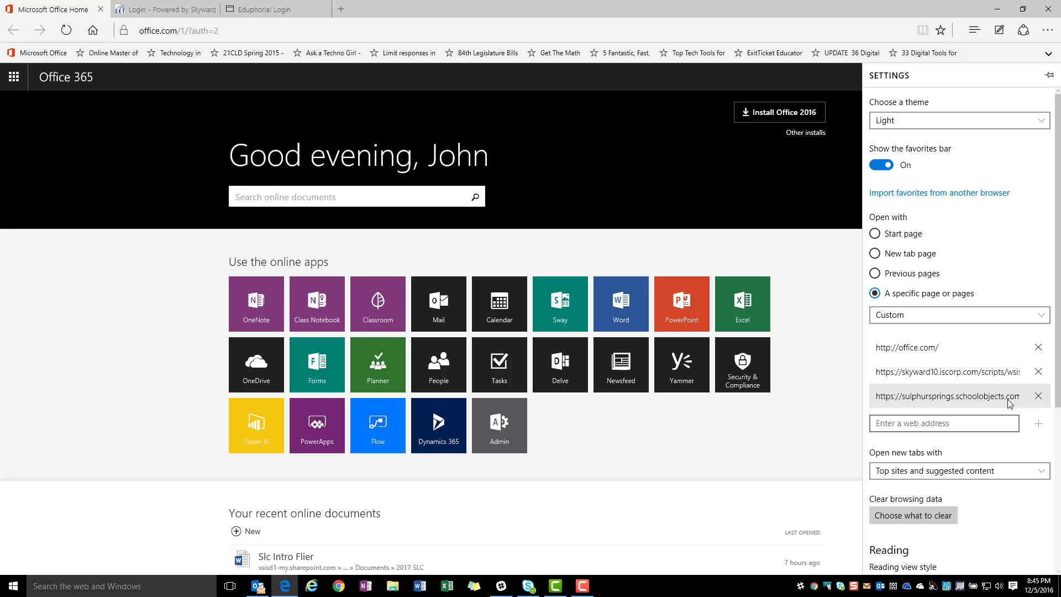
pyautogui.click(1041, 399)
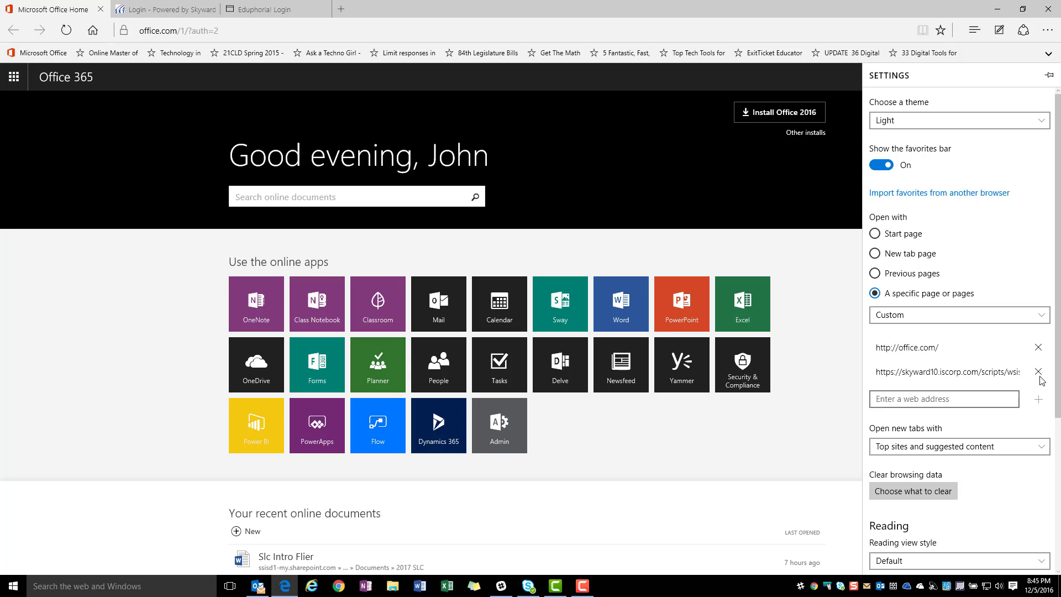
pyautogui.click(1040, 376)
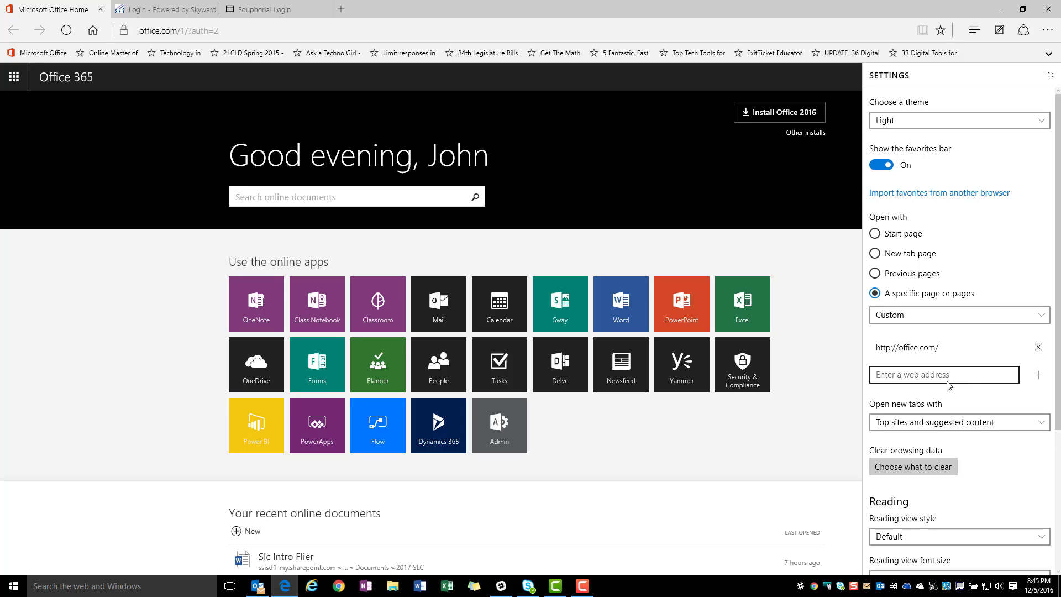
# - Copy the Skyward logo's link address from ssisd.net in a new Edge tab
pyautogui.click(342, 11)
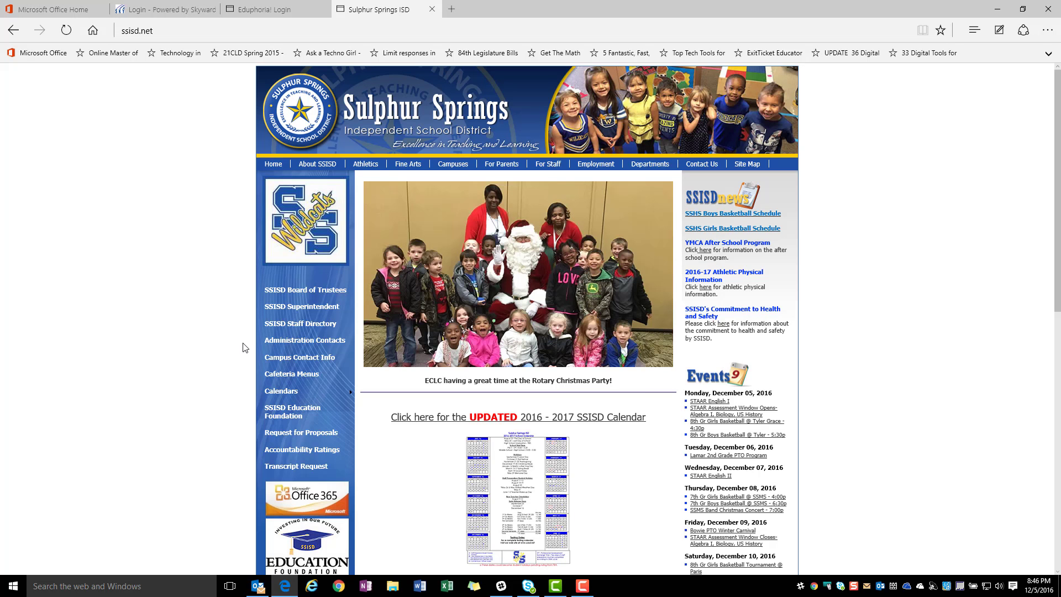
pyautogui.scroll(-3, 242, 348)
pyautogui.scroll(-3, 268, 440)
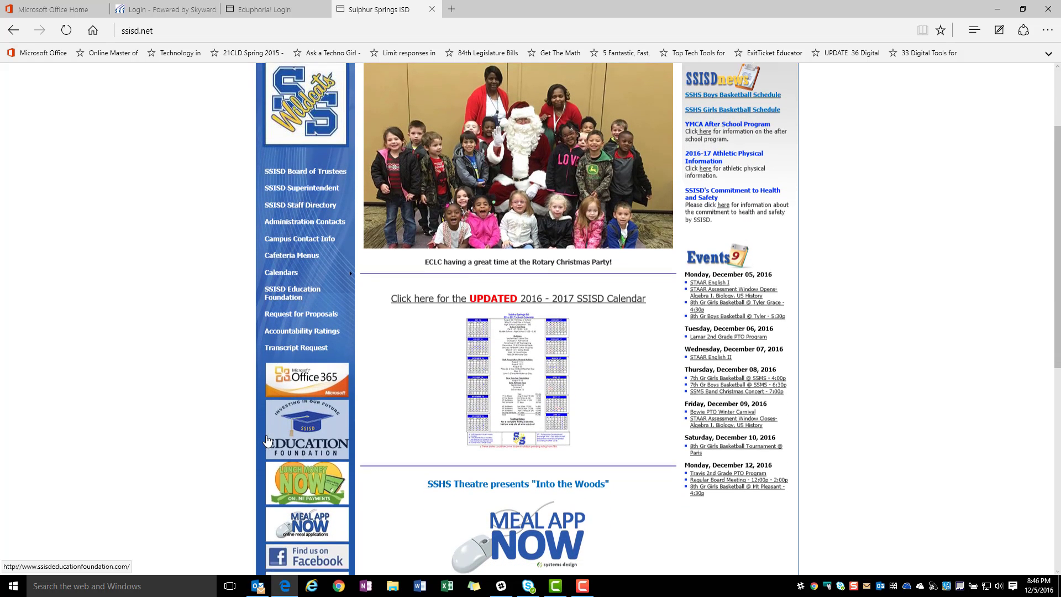
pyautogui.scroll(-3, 288, 411)
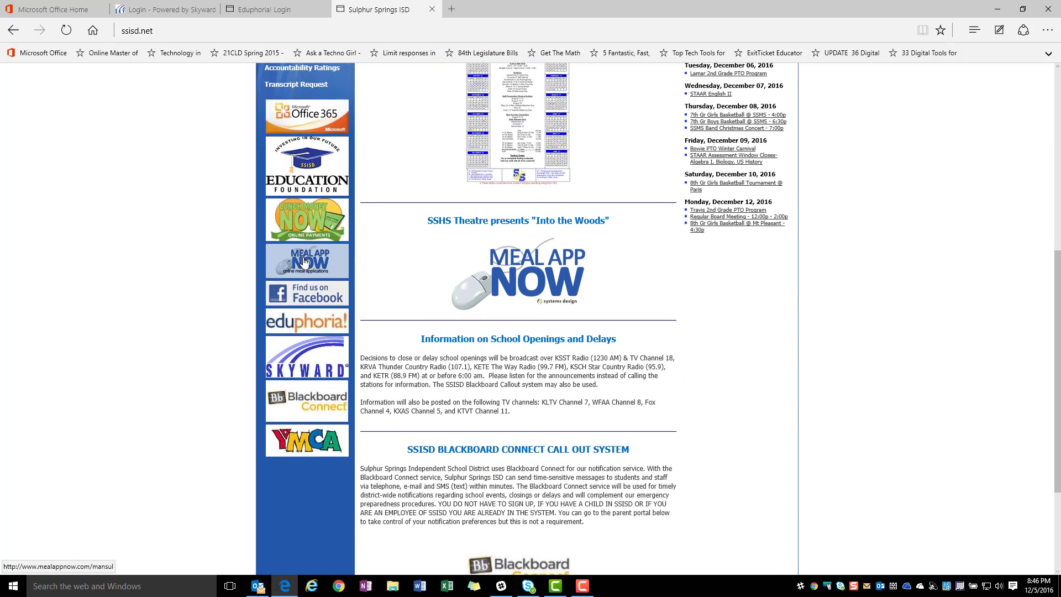
pyautogui.scroll(-1, 310, 326)
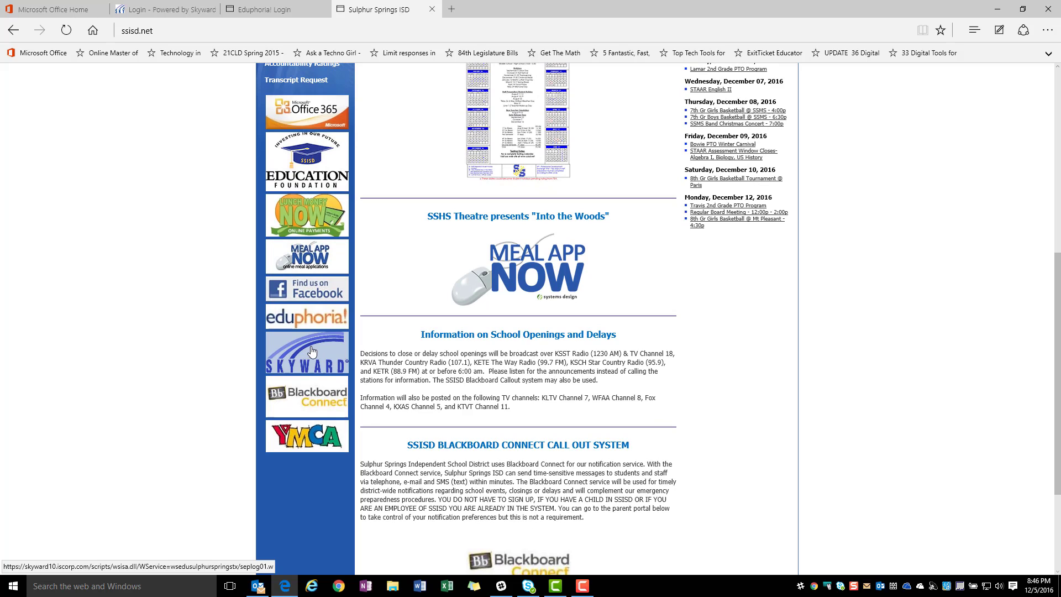
pyautogui.rightClick(309, 349)
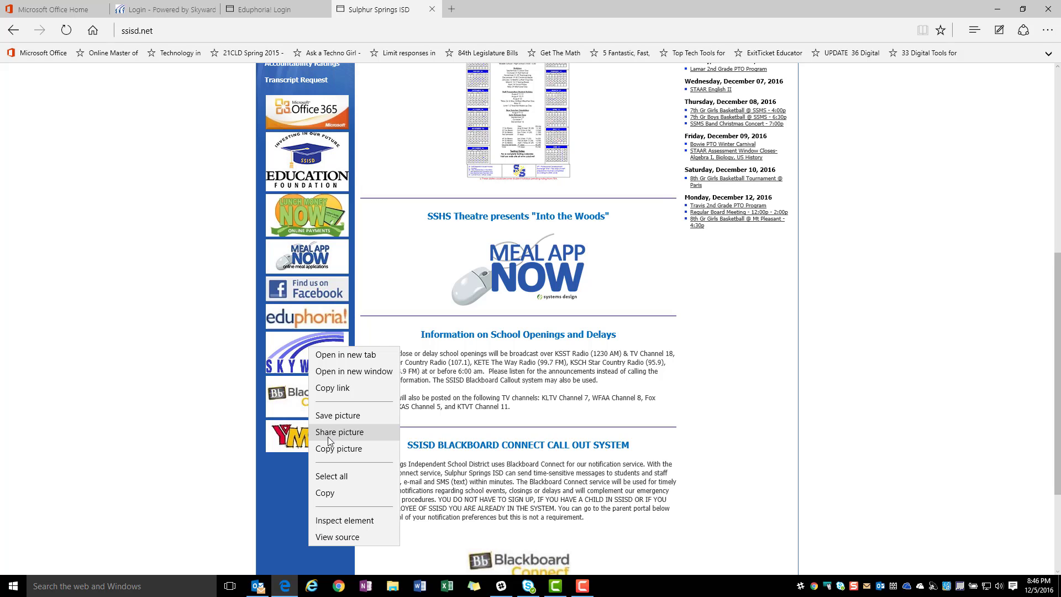
pyautogui.click(331, 388)
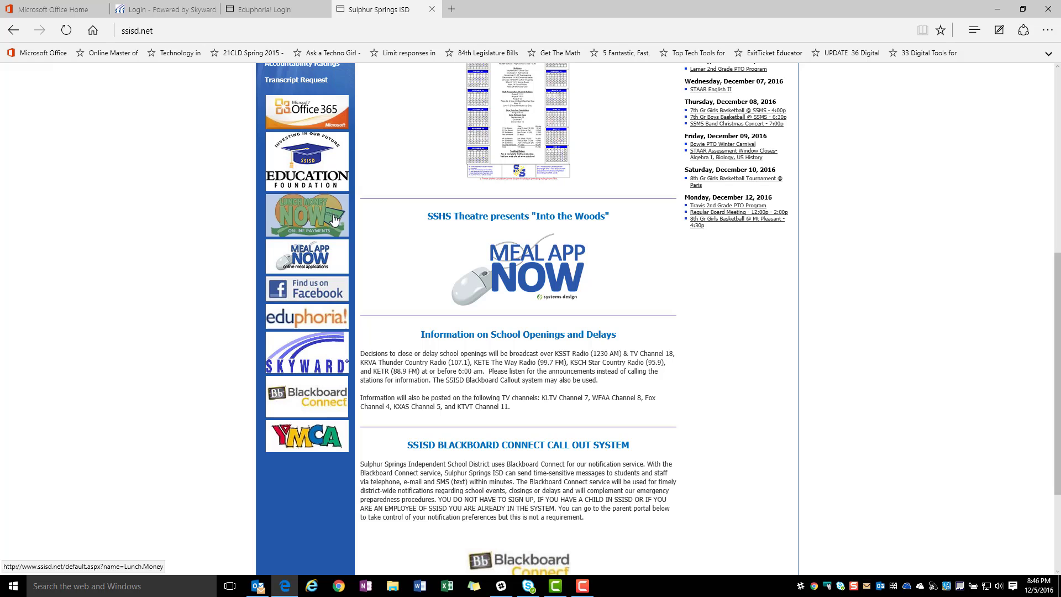
# - Add the pasted Skyward login address as a second Edge startup page, then close Edge
pyautogui.click(1048, 32)
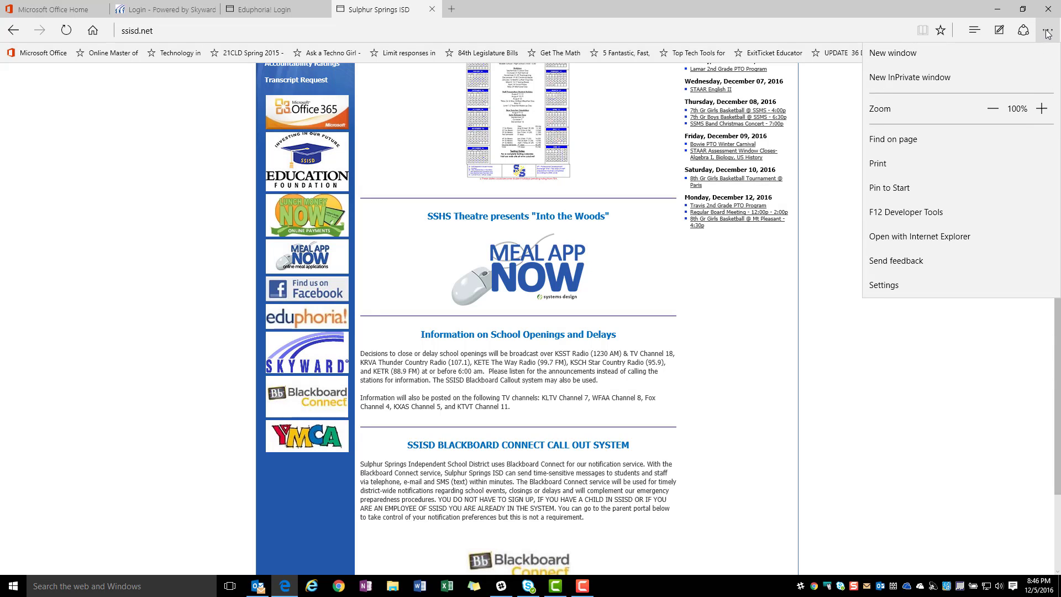
pyautogui.click(887, 289)
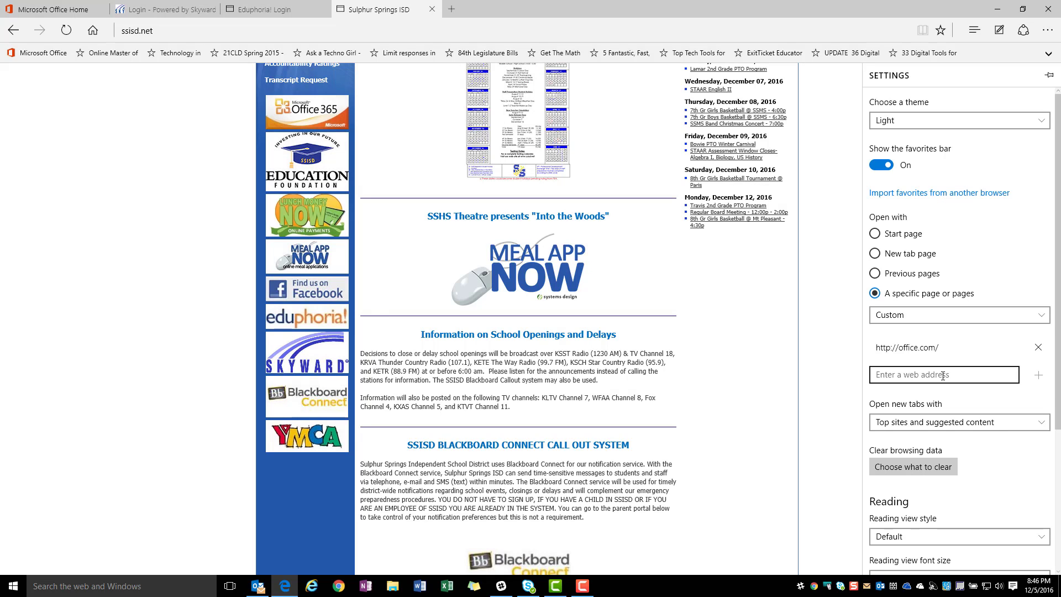
pyautogui.click(918, 374)
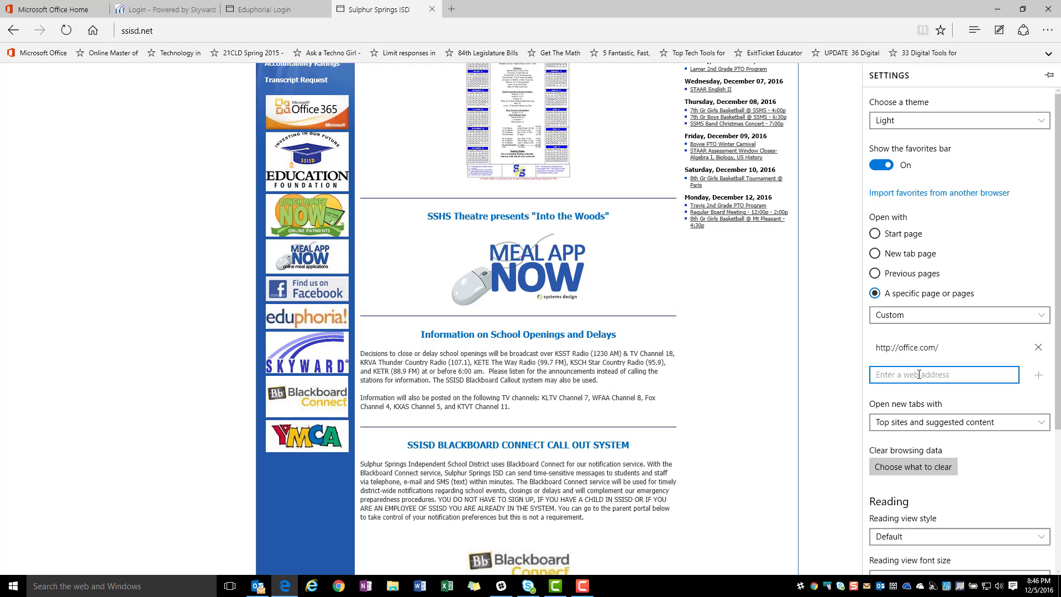
pyautogui.hotkey('ctrl', 'v')
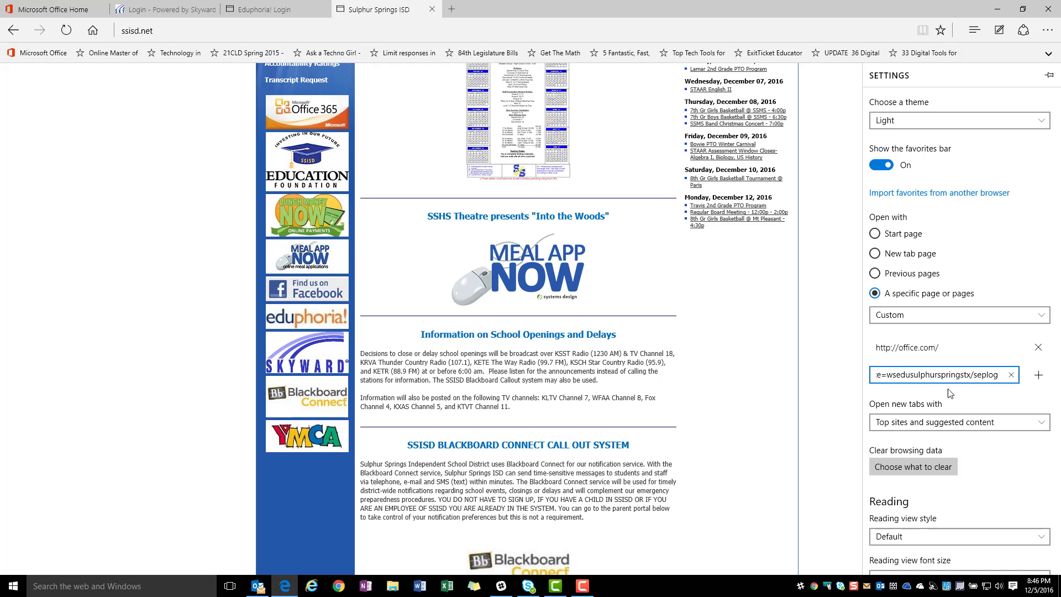
pyautogui.click(1040, 377)
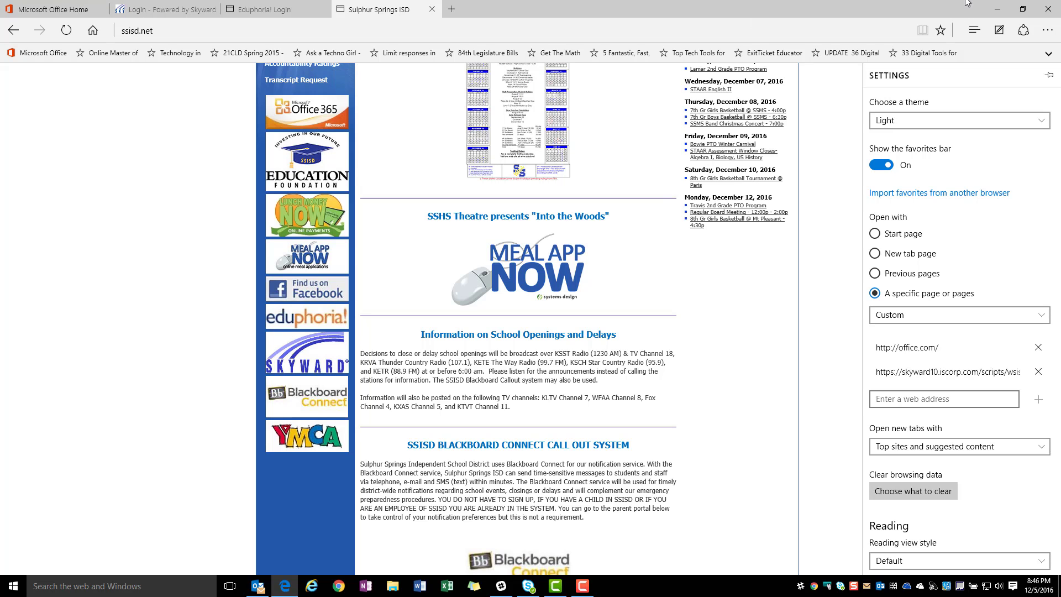
pyautogui.click(1049, 9)
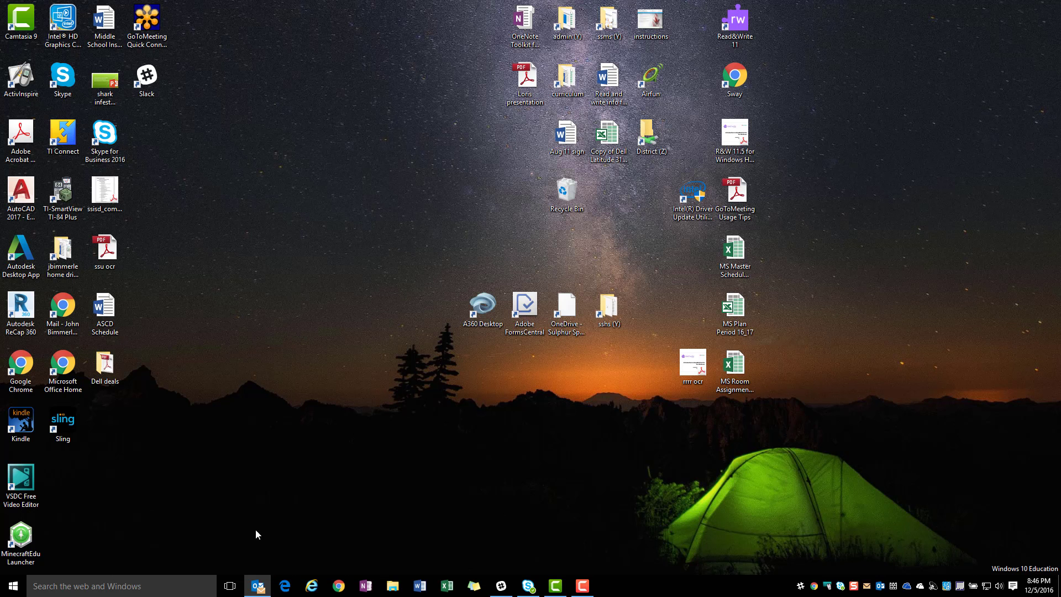
# - Relaunch Edge and confirm the Office 365 and Skyward login tabs opened
pyautogui.click(284, 587)
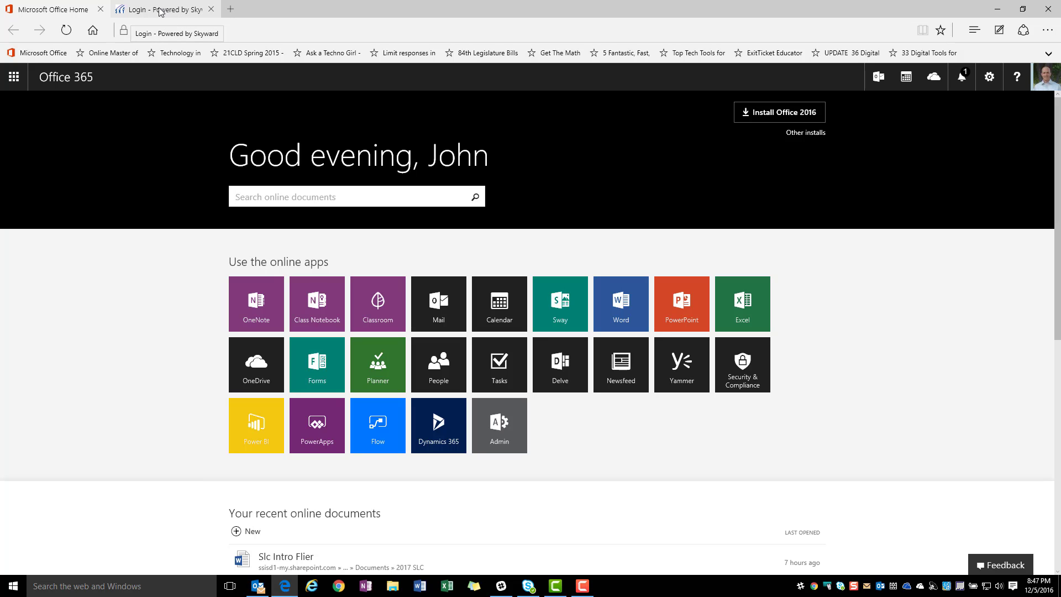
pyautogui.click(160, 12)
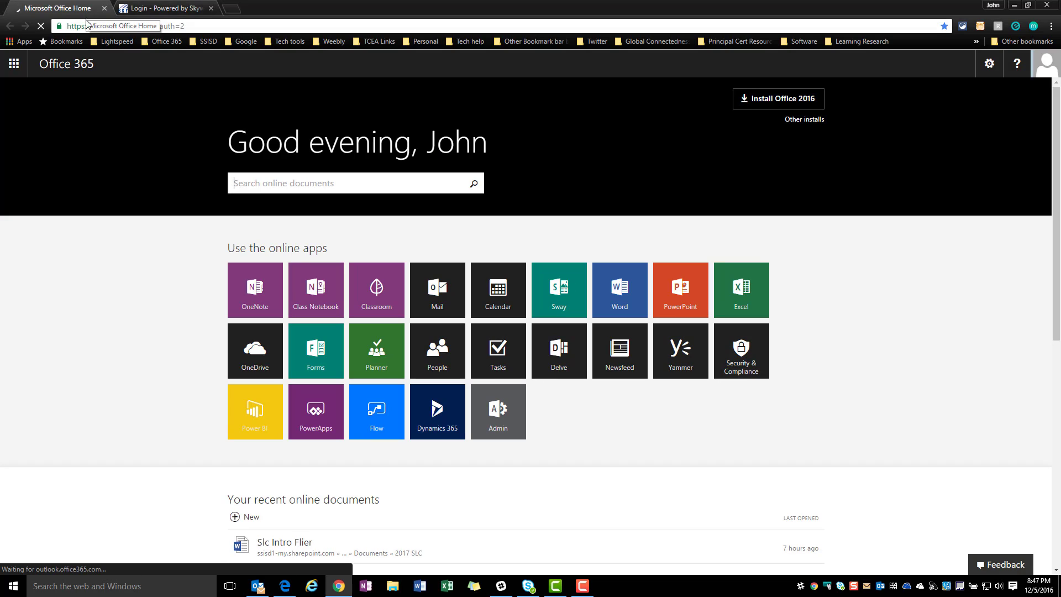
# - Open Chrome's On startup pages list showing office.com and the Skyward login address
pyautogui.click(1052, 29)
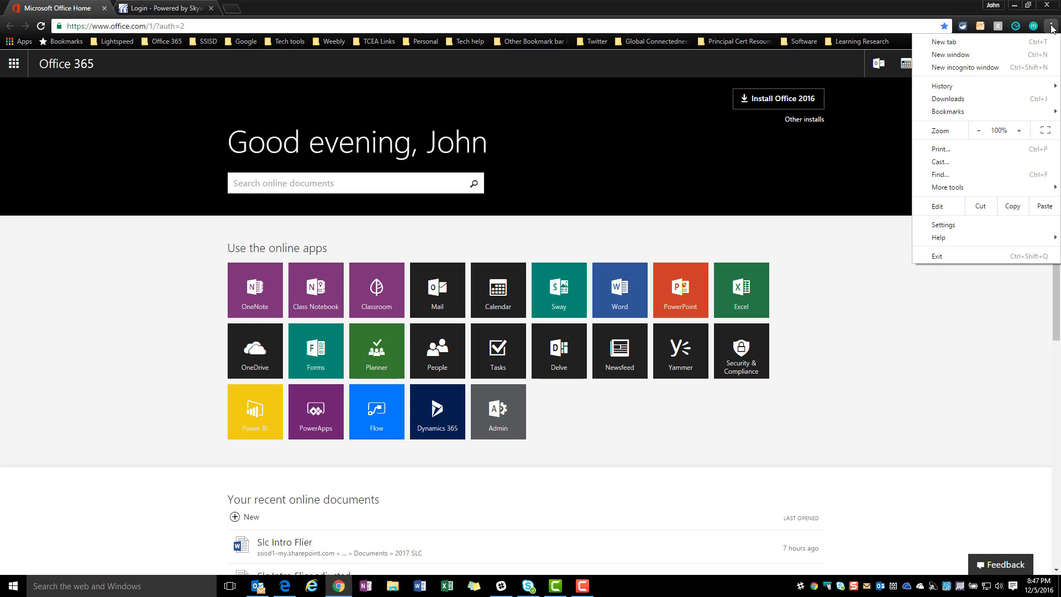
pyautogui.click(946, 227)
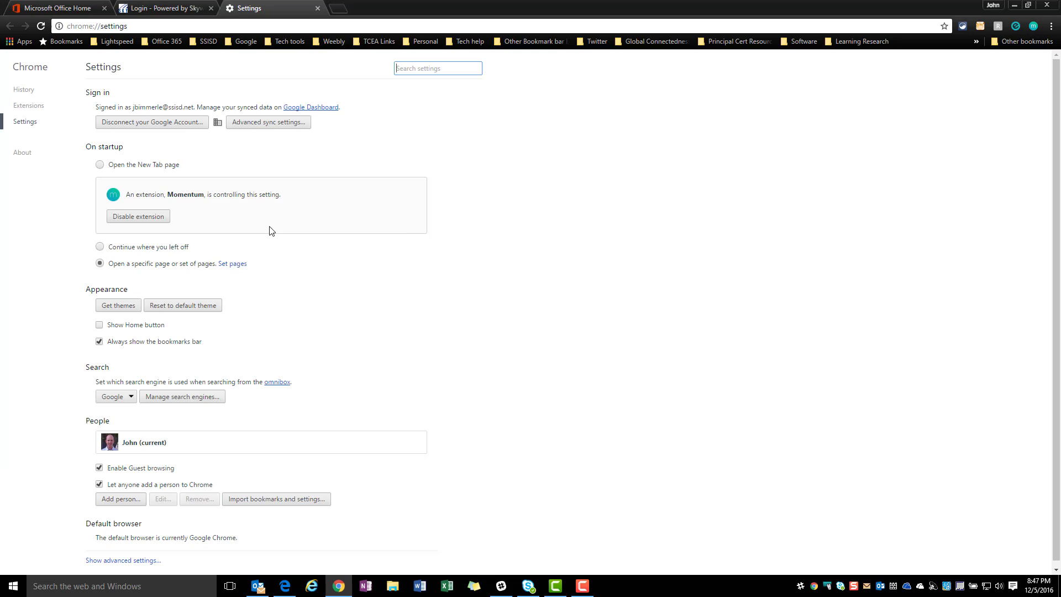
pyautogui.click(232, 265)
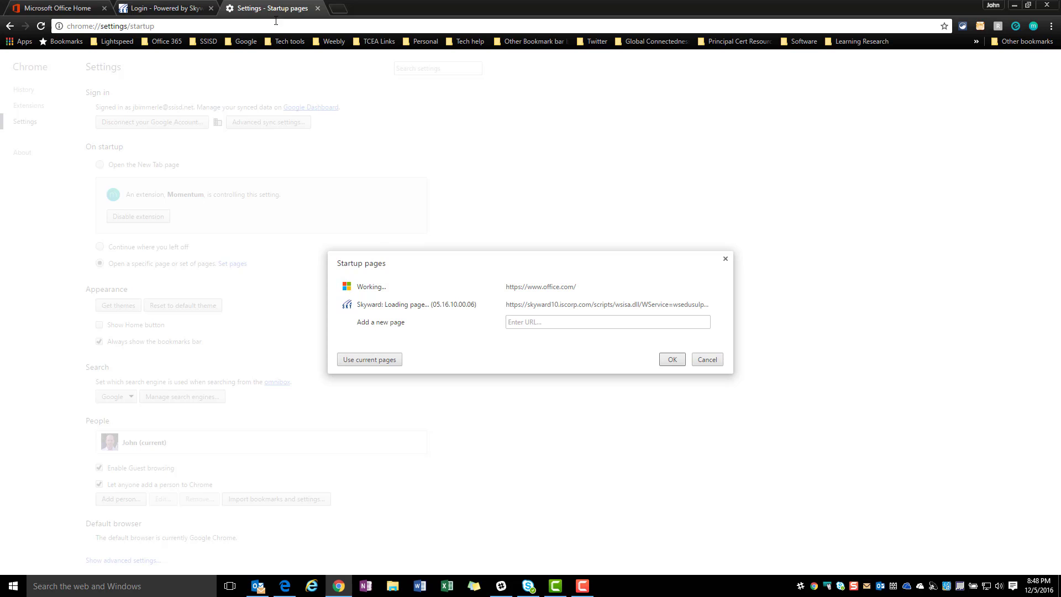
# - Copy the eduphoria link address from ssisd.net in a new Chrome tab
pyautogui.click(339, 9)
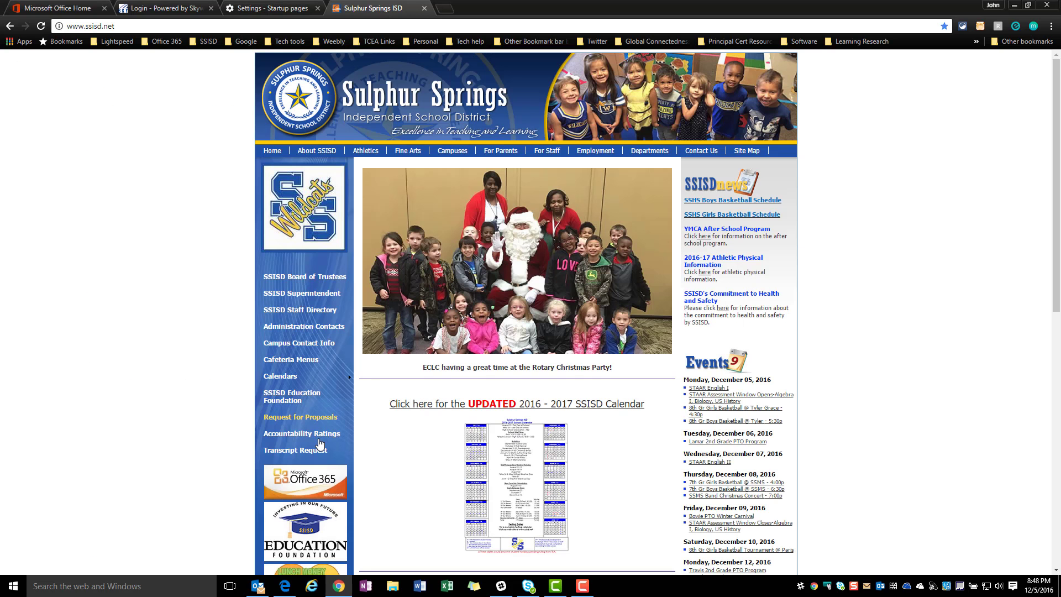
pyautogui.scroll(-2, 320, 443)
pyautogui.scroll(-2, 320, 442)
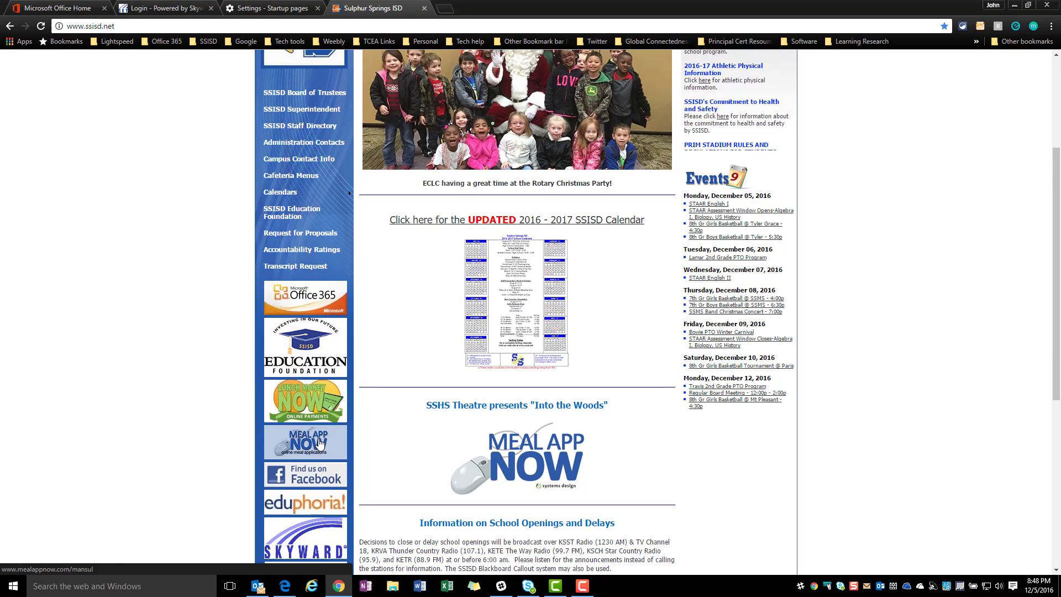
pyautogui.scroll(-2, 301, 416)
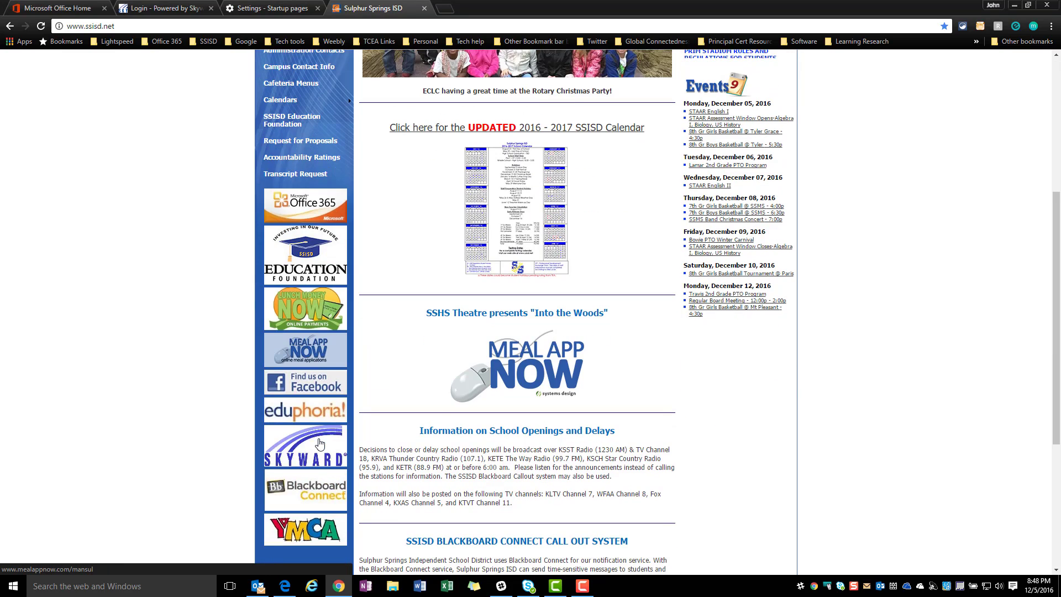
pyautogui.rightClick(302, 412)
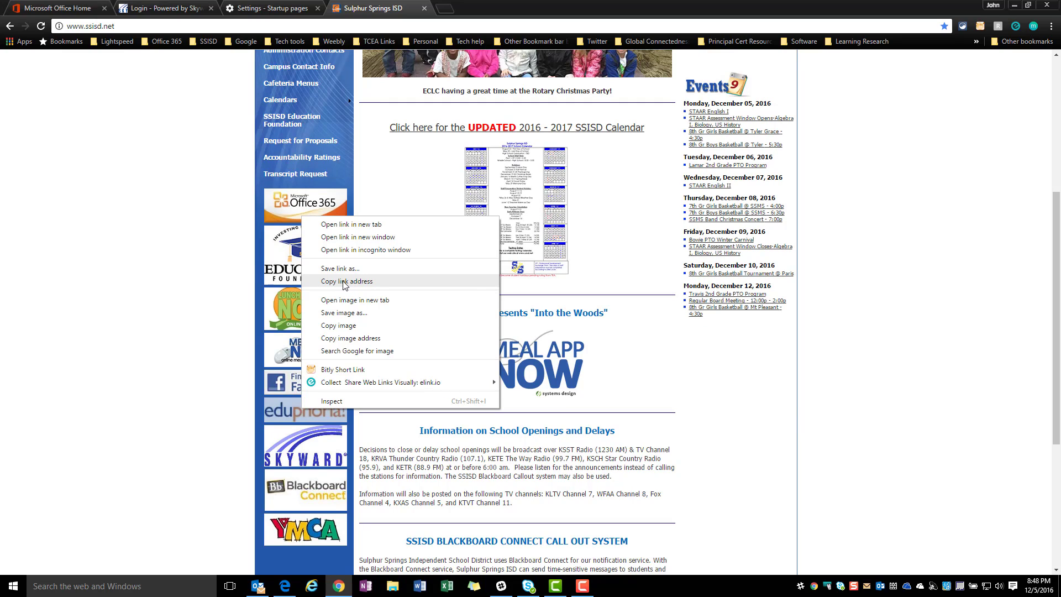
pyautogui.click(344, 282)
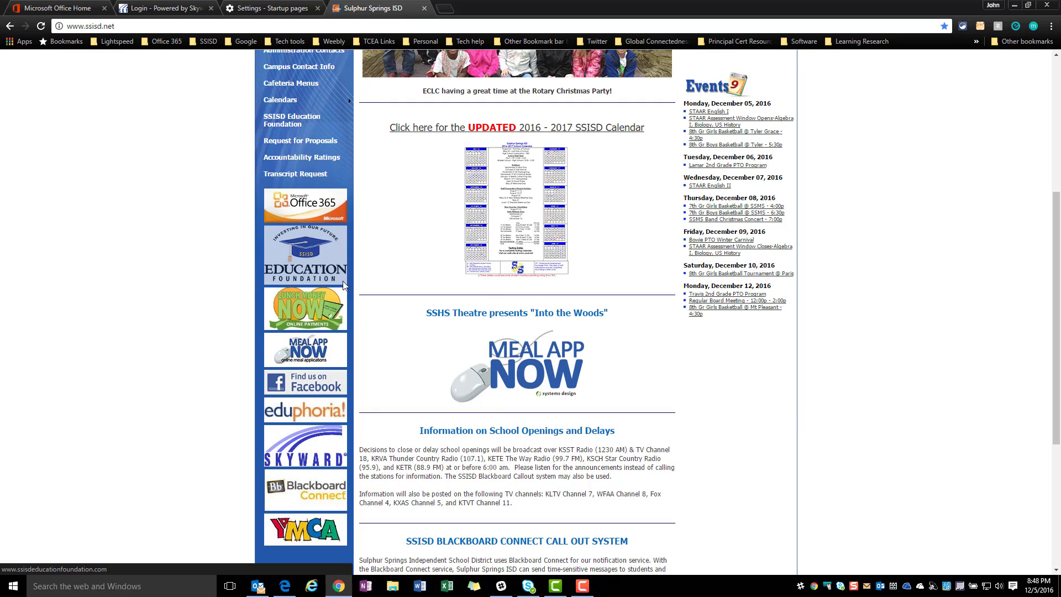
# - Paste the Eduphoria schoolobjects address as a new Chrome startup page and confirm the list
pyautogui.click(266, 8)
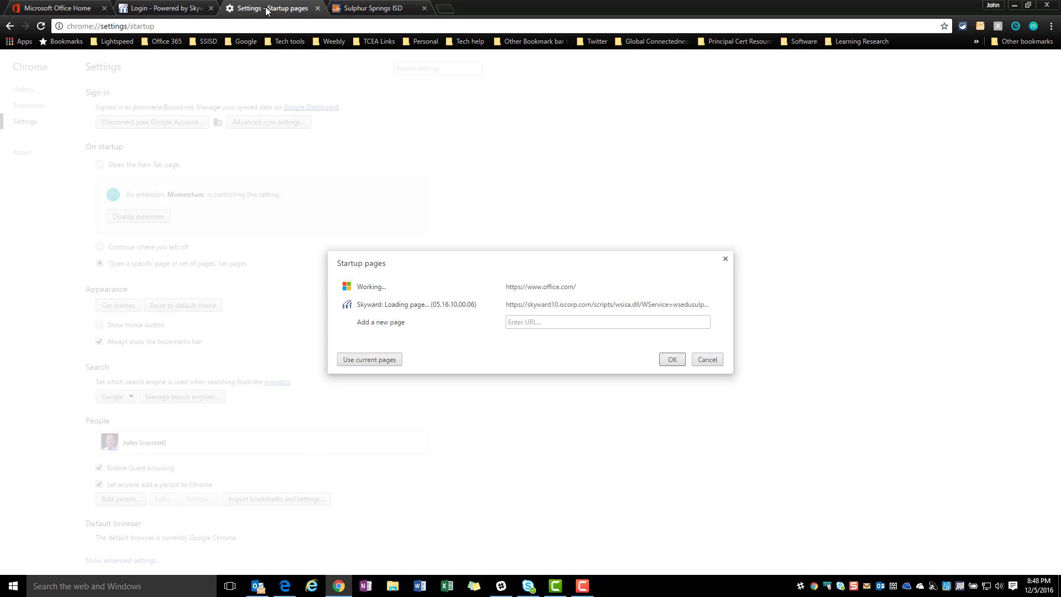
pyautogui.click(526, 324)
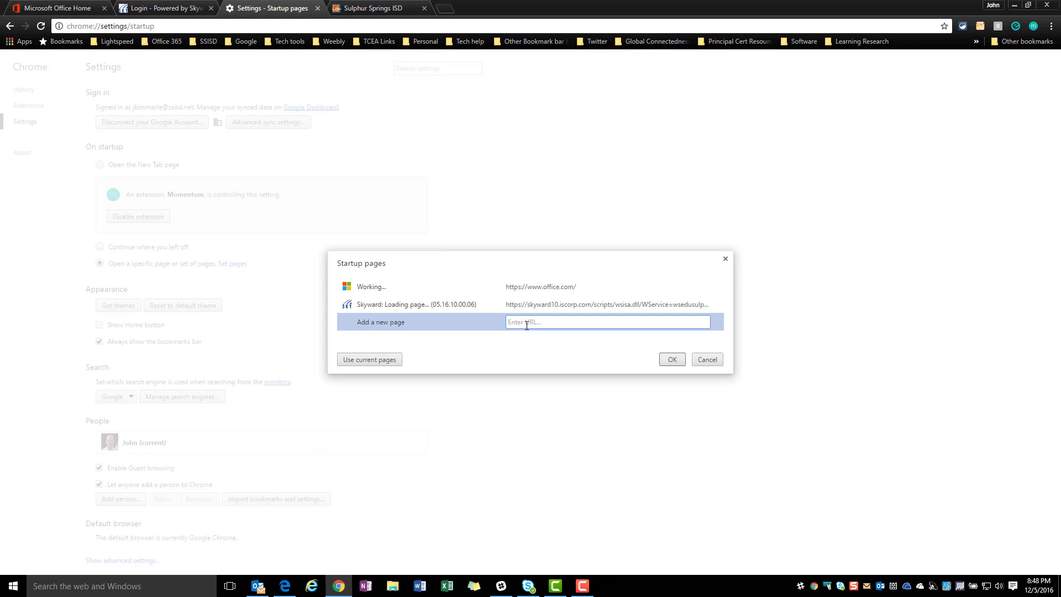
pyautogui.hotkey('ctrl', 'v')
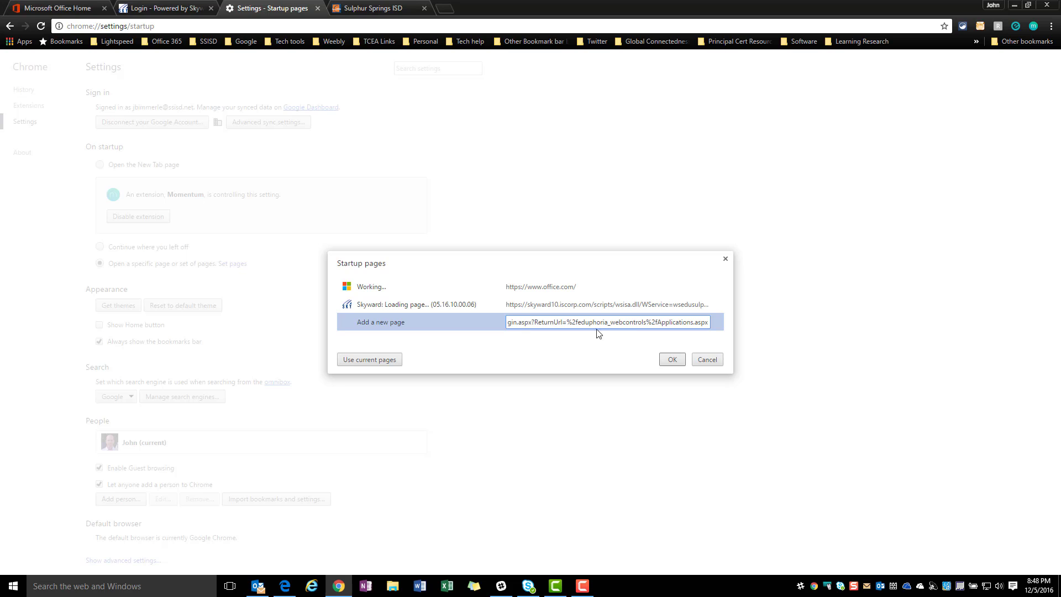
pyautogui.click(674, 360)
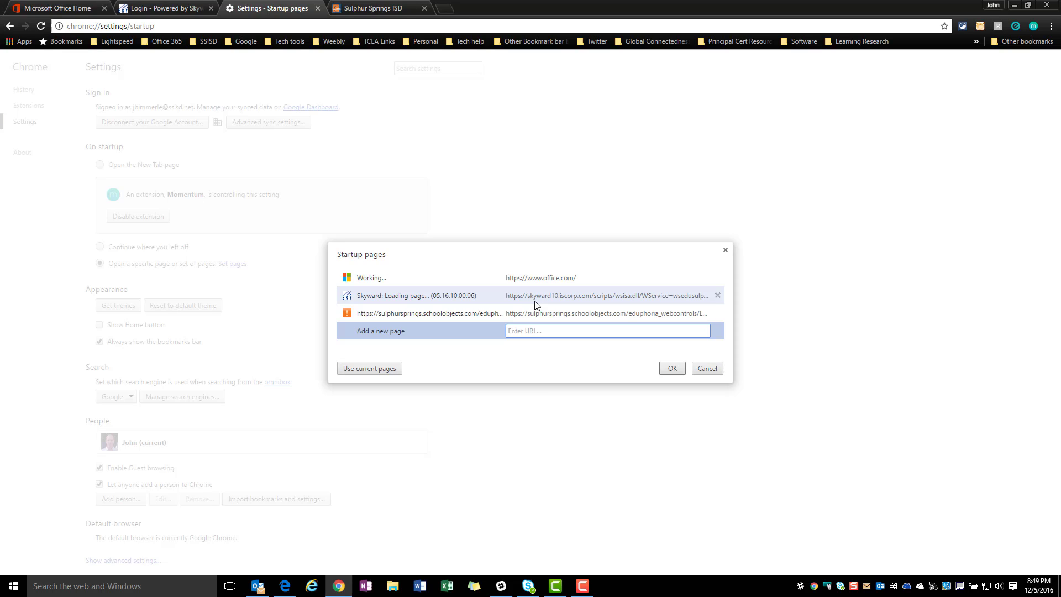
pyautogui.click(674, 371)
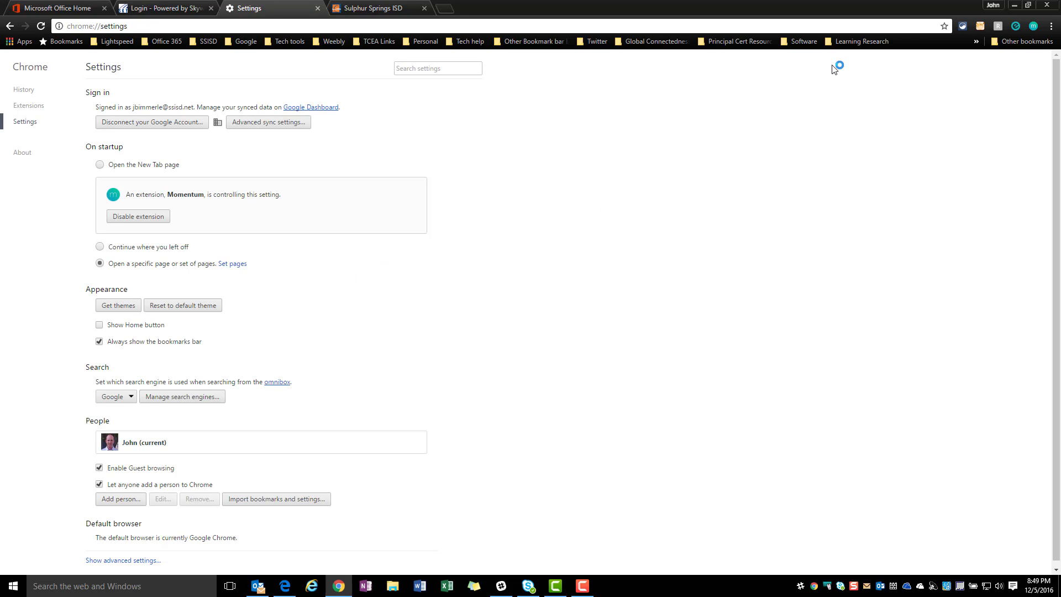
# - Close and relaunch Chrome, check the Skyward tab, then return to Office 365 home
pyautogui.click(1047, 5)
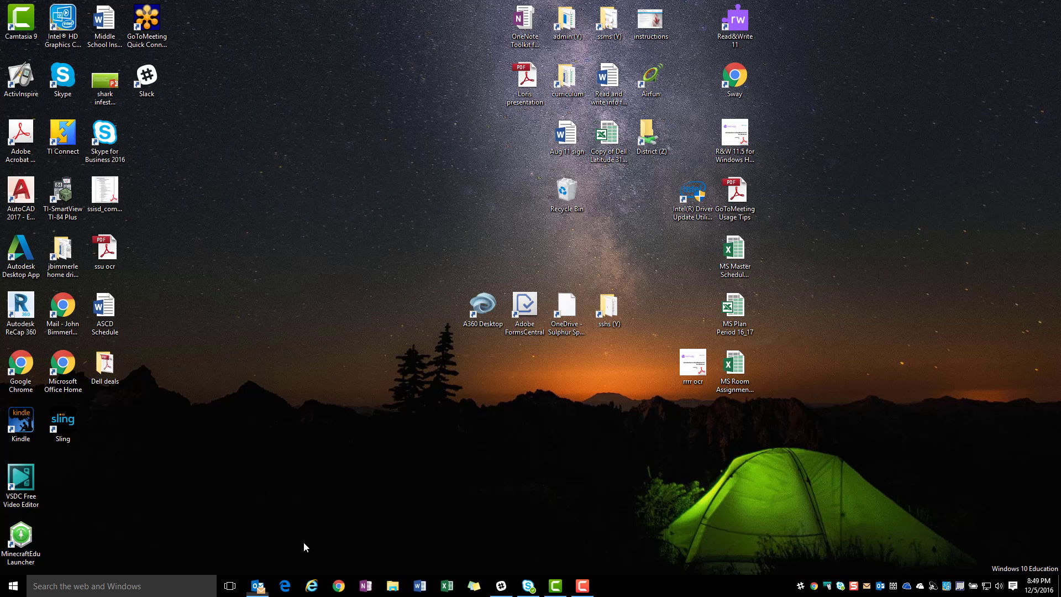
pyautogui.click(339, 587)
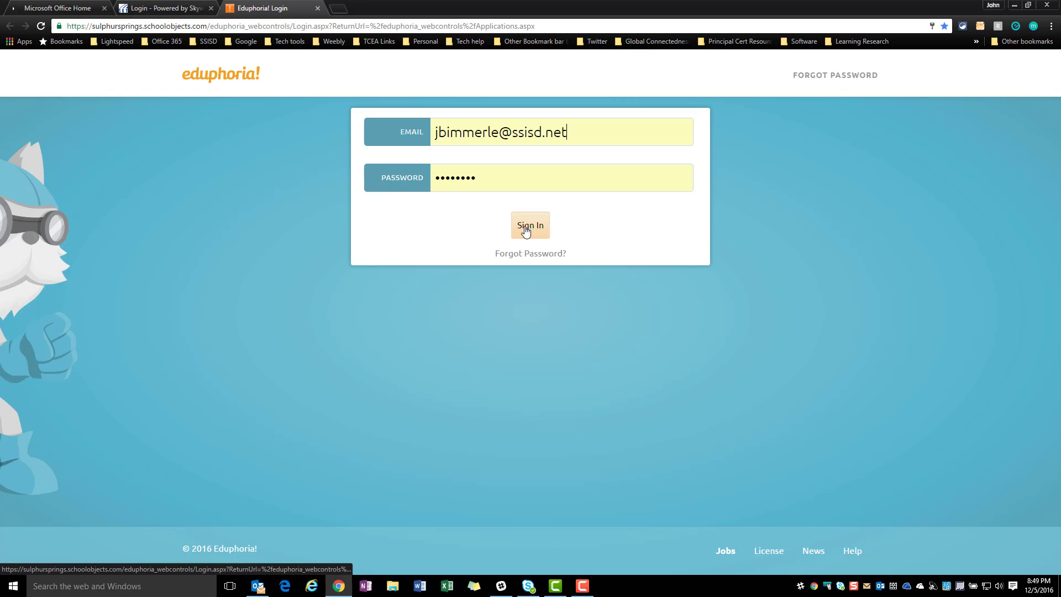
pyautogui.click(160, 11)
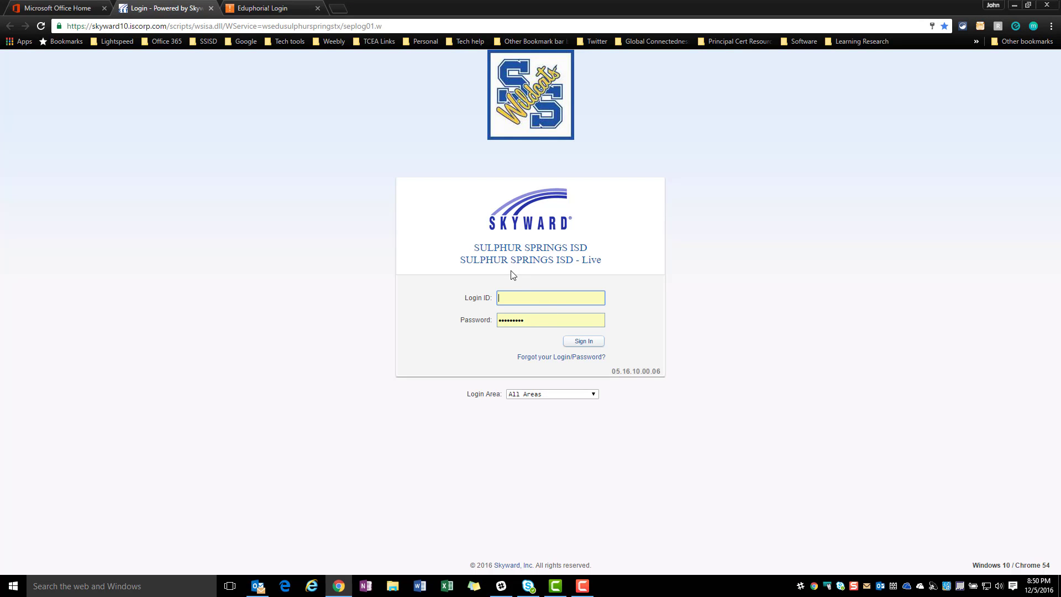
pyautogui.click(79, 10)
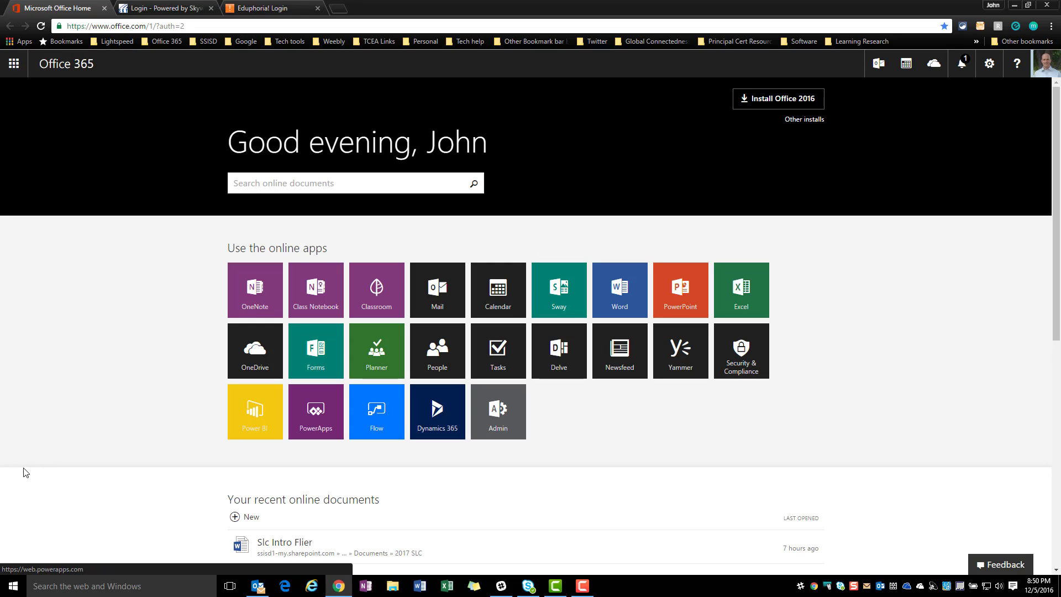
# - From the Start menu, show the user account options: Lock, Sign out and Switch account
pyautogui.click(16, 591)
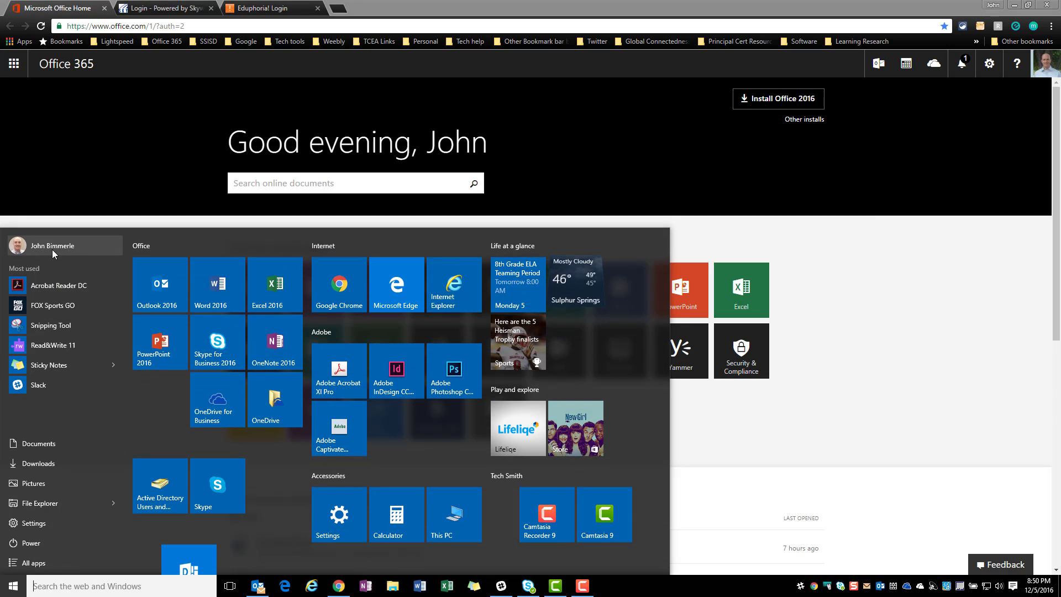
pyautogui.click(52, 248)
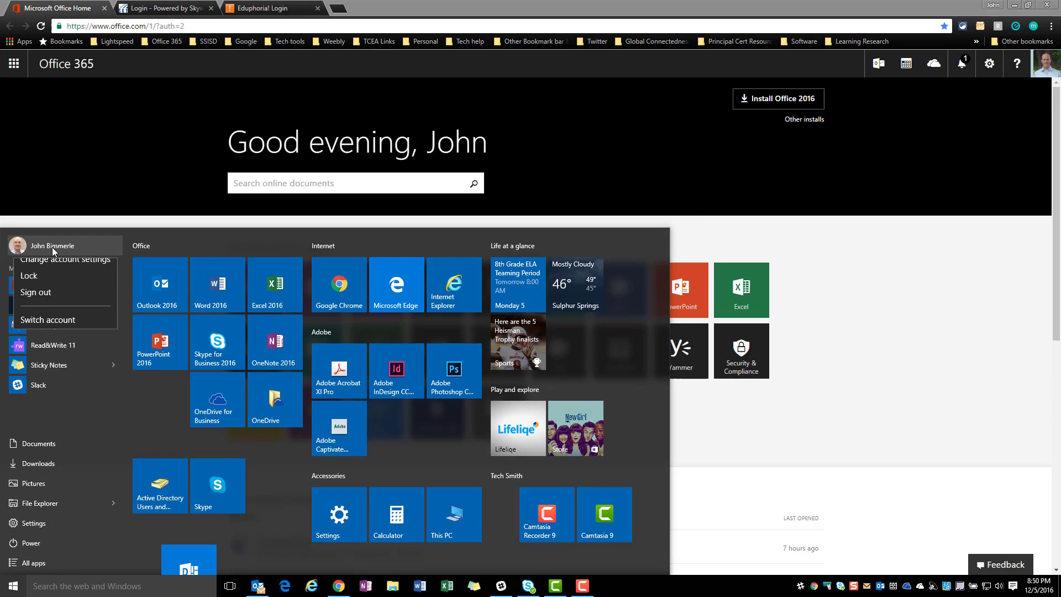